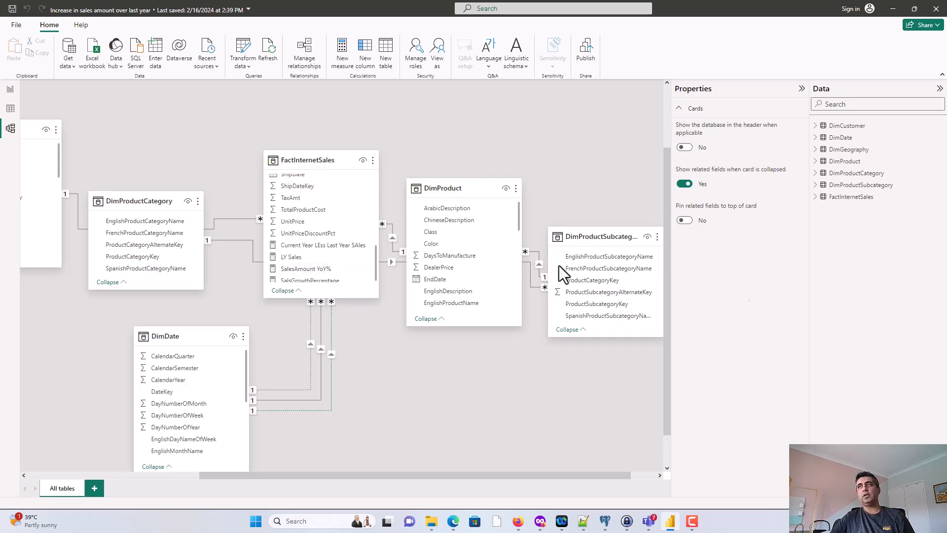
Switch to the report view and search the data fields for "salesam"
left_click(10, 91)
scroll(892, 271, "down", 2)
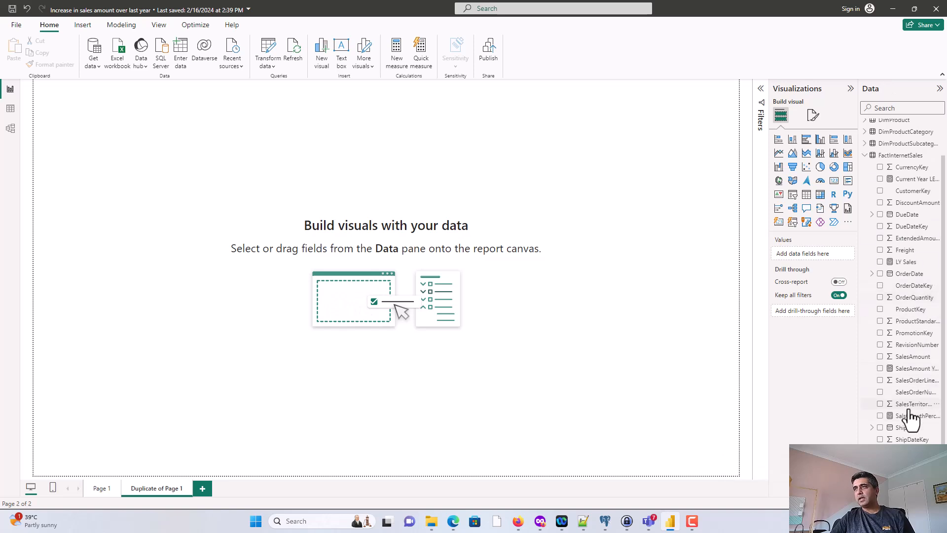
left_click(894, 107)
type("s")
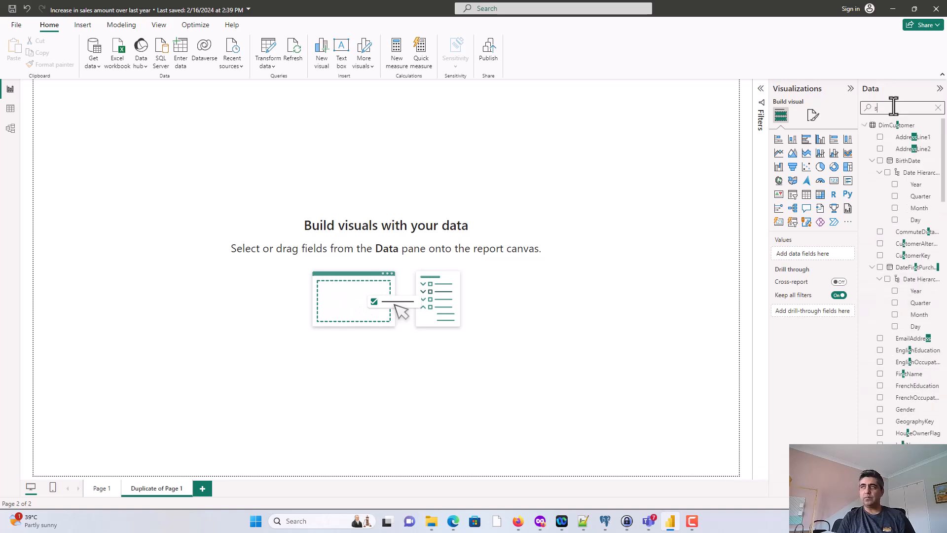
type("alesam")
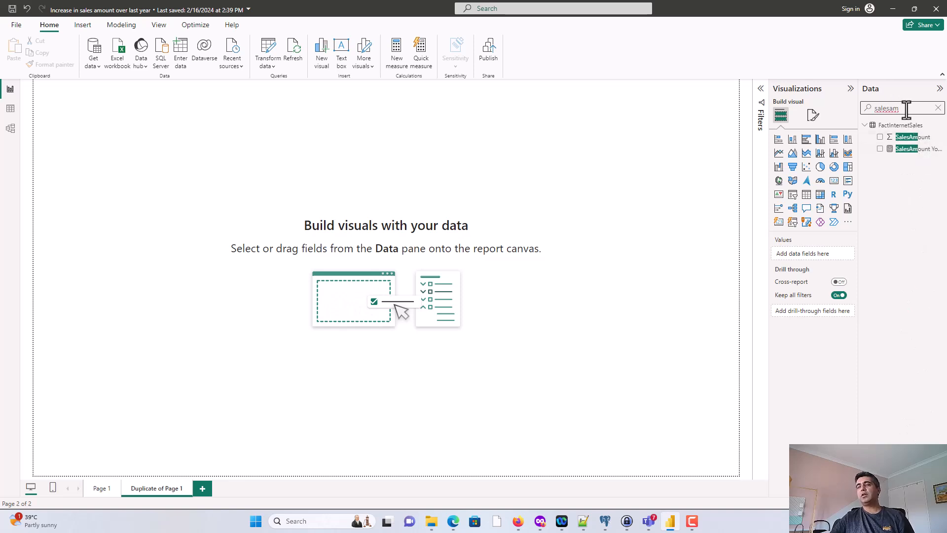
Search the data fields for "ly" and examine the DAX formula of the LY Sales measure
left_click_drag(907, 110, 844, 114)
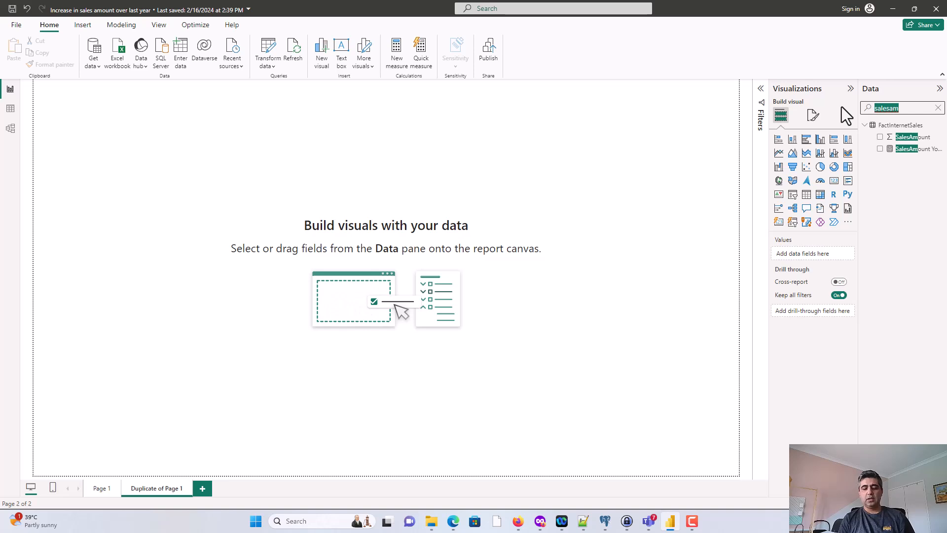
type("ly")
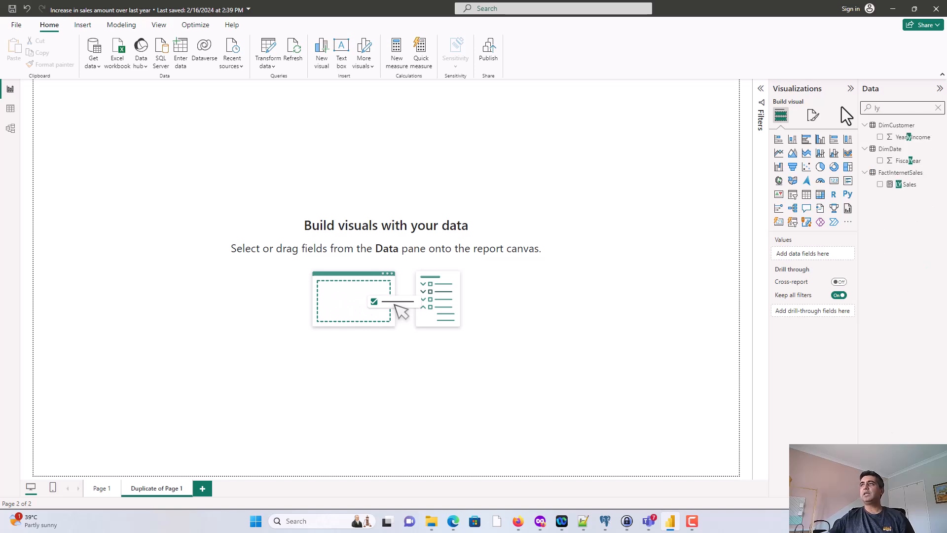
left_click_drag(908, 184, 619, 147)
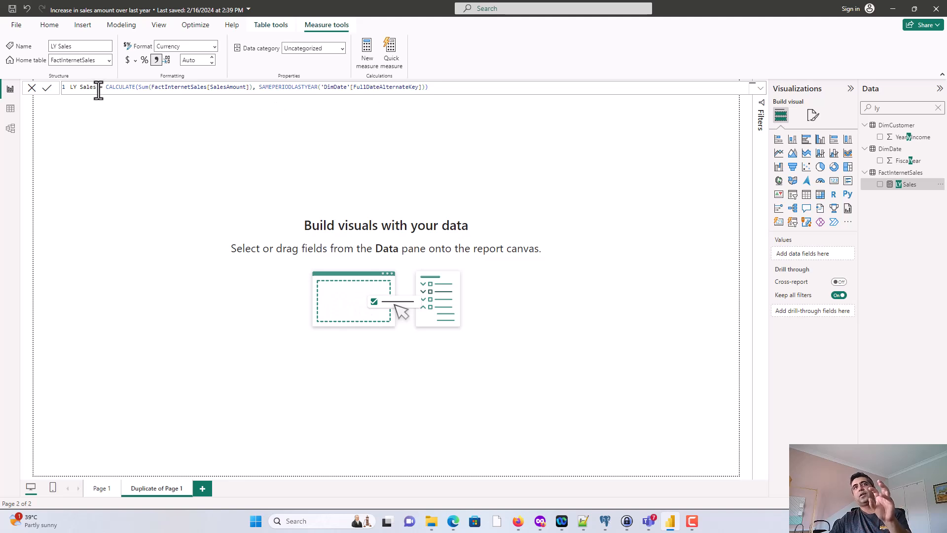
left_click_drag(104, 87, 479, 84)
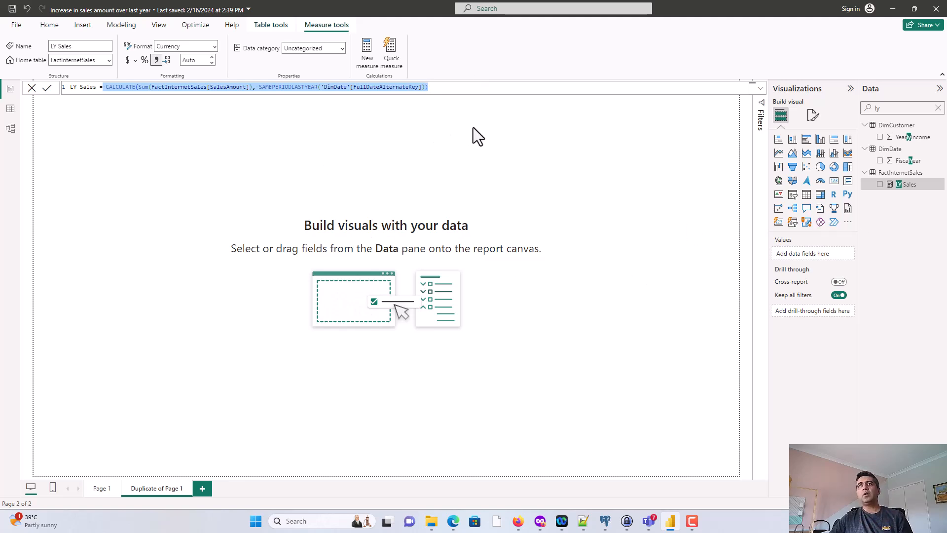
left_click(937, 108)
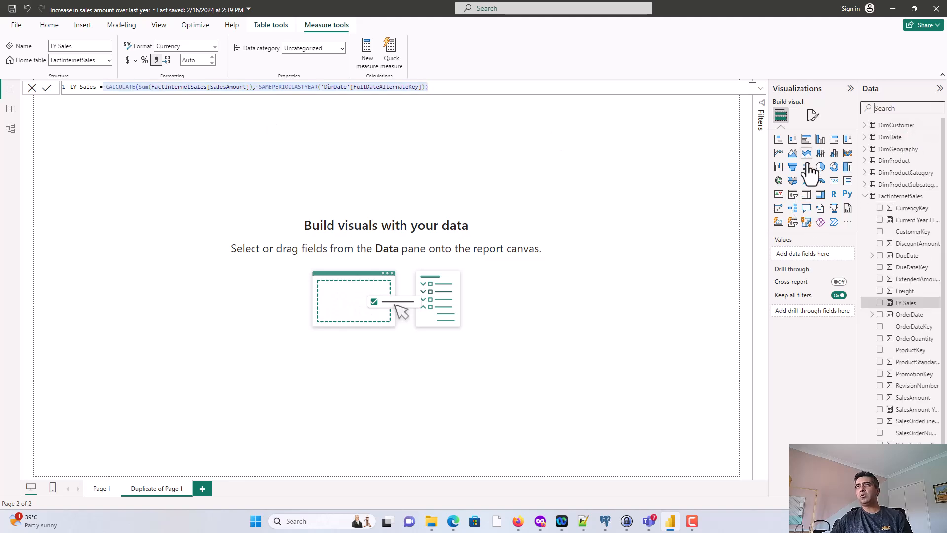
Add a table visual showing CalendarYear from DimDate, set to Don't summarize
left_click(807, 195)
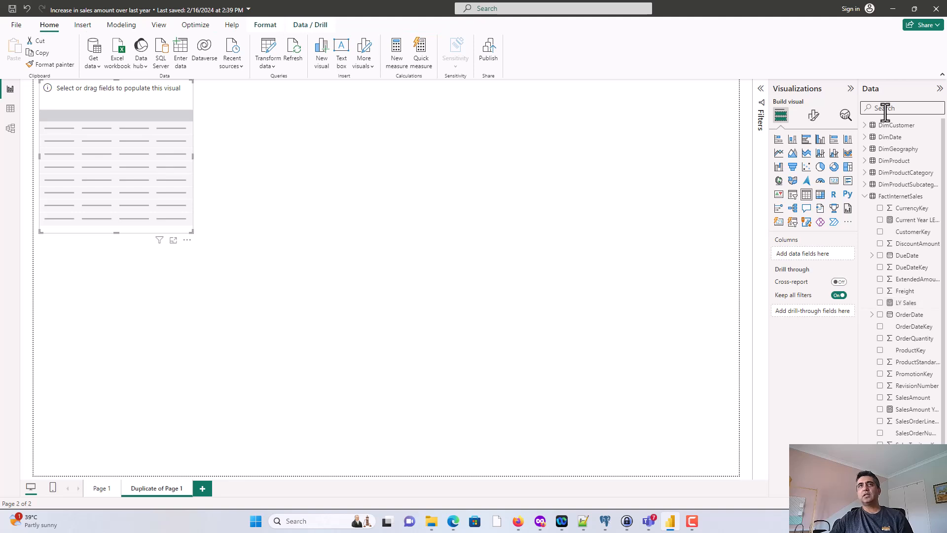
left_click(867, 140)
left_click(882, 173)
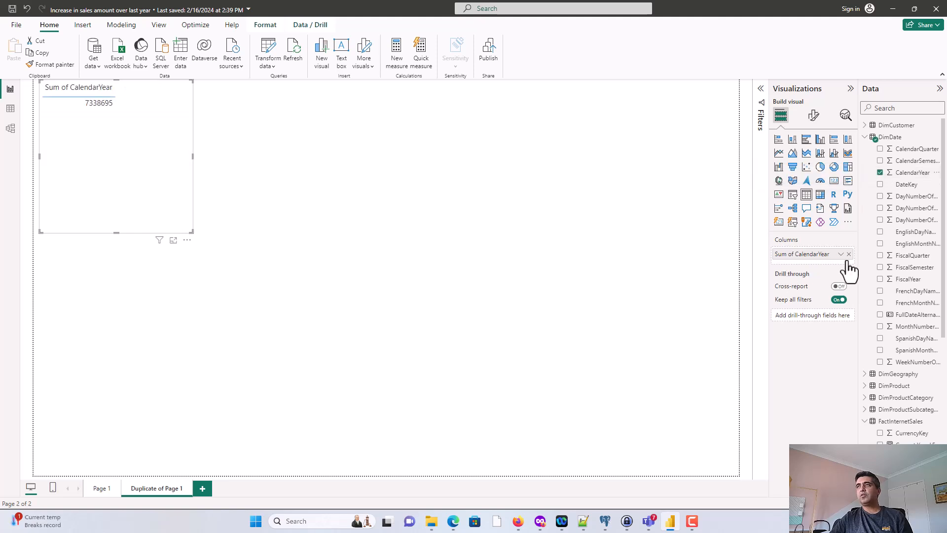
left_click(841, 254)
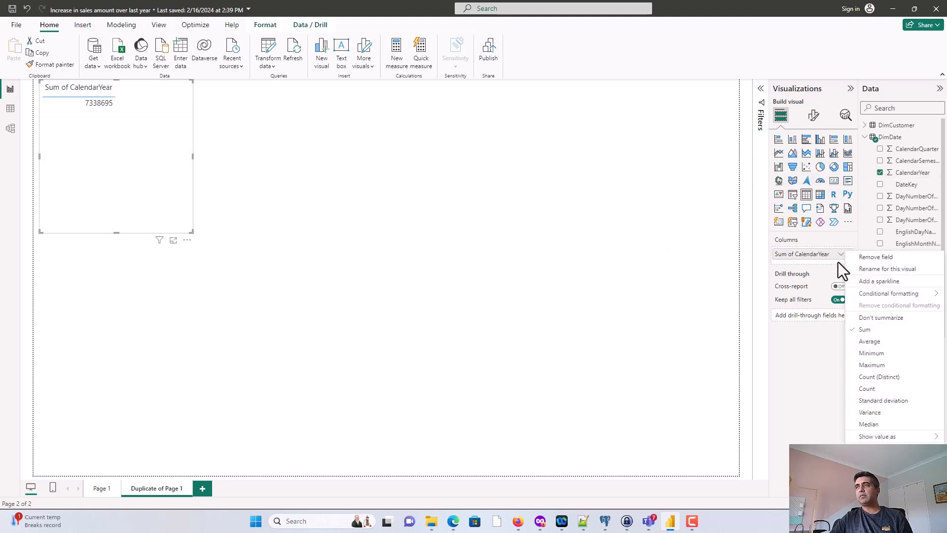
left_click(871, 319)
Find the SalesAmount field of FactInternetSales and add it to the table visual
left_click(900, 109)
type("salesam")
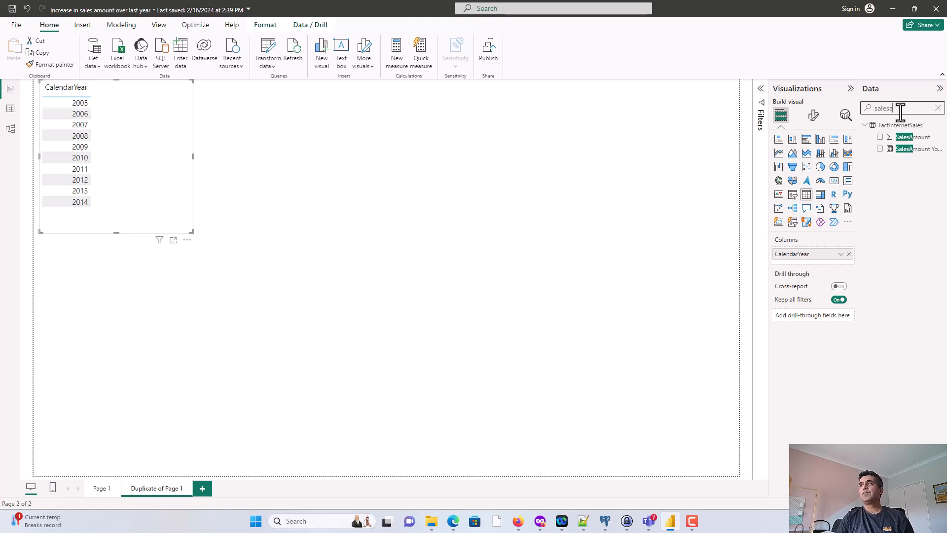
left_click(880, 137)
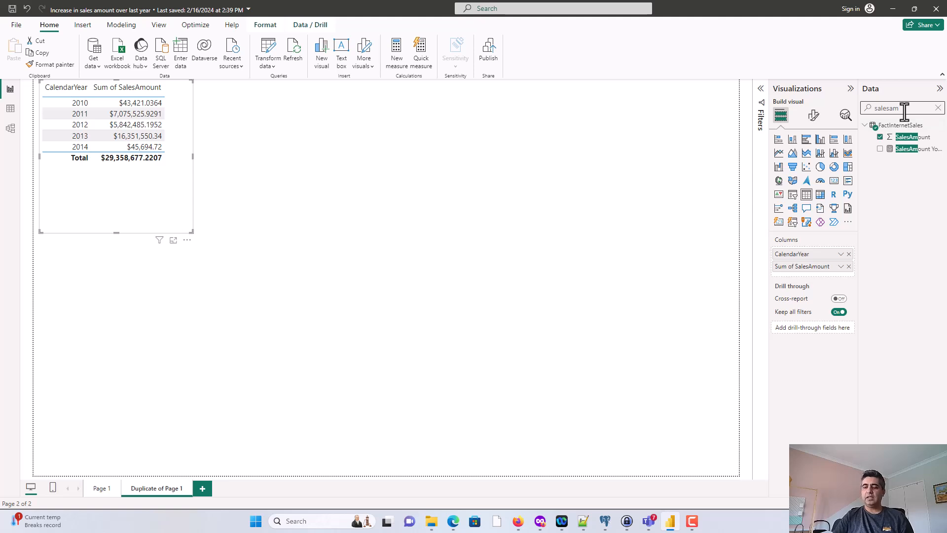
Add the LY Sales measure to the table and enlarge the visual so all its columns fit
key("BackSpace")
key("BackSpace")
key("BackSpace")
key("BackSpace")
key("BackSpace")
key("BackSpace")
key("BackSpace")
type("ly")
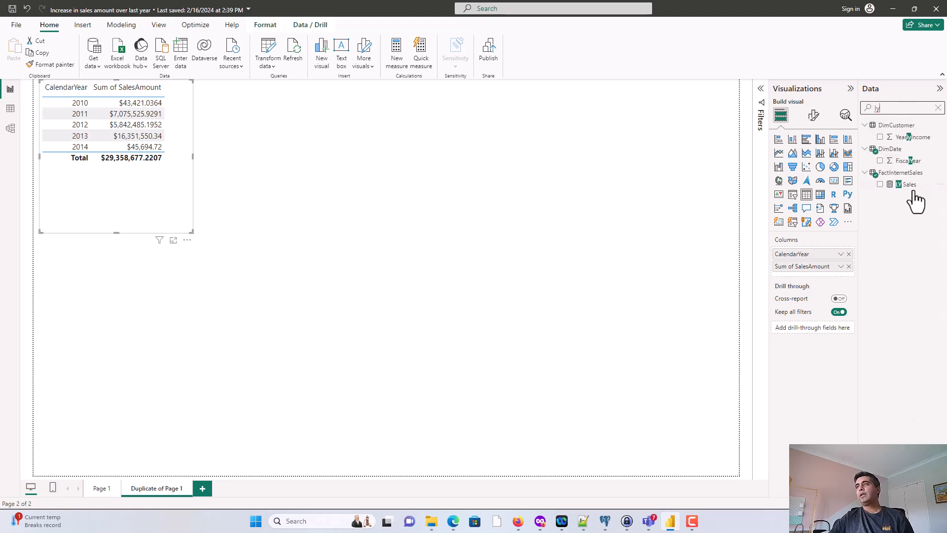
left_click(880, 185)
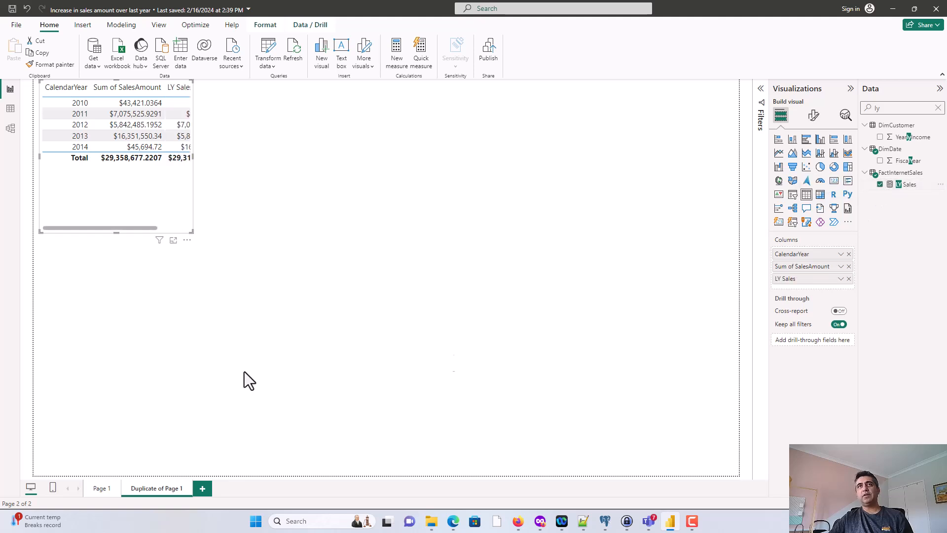
left_click_drag(191, 232, 602, 287)
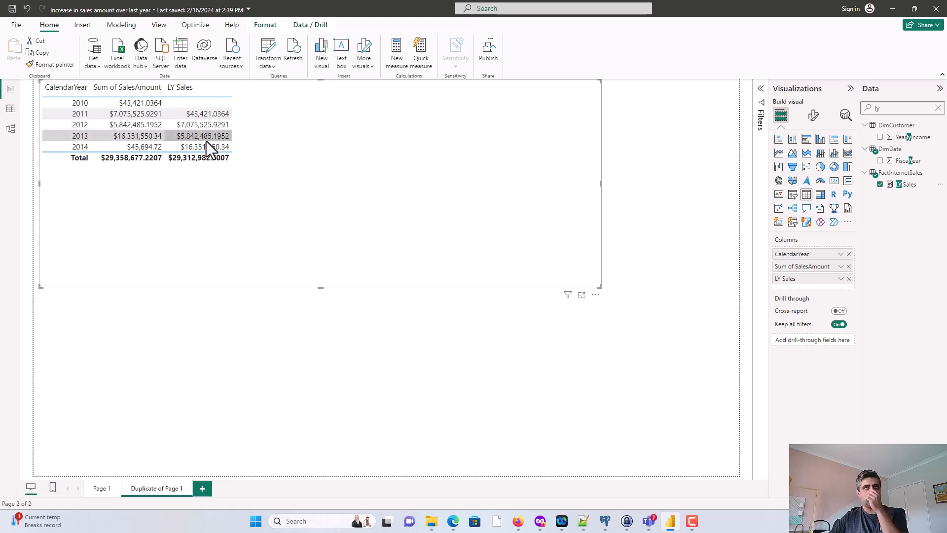
Start a new measure in FactInternetSales named AbsoluteIncreaseInSalesOverLAstYear
left_click_drag(887, 108, 854, 107)
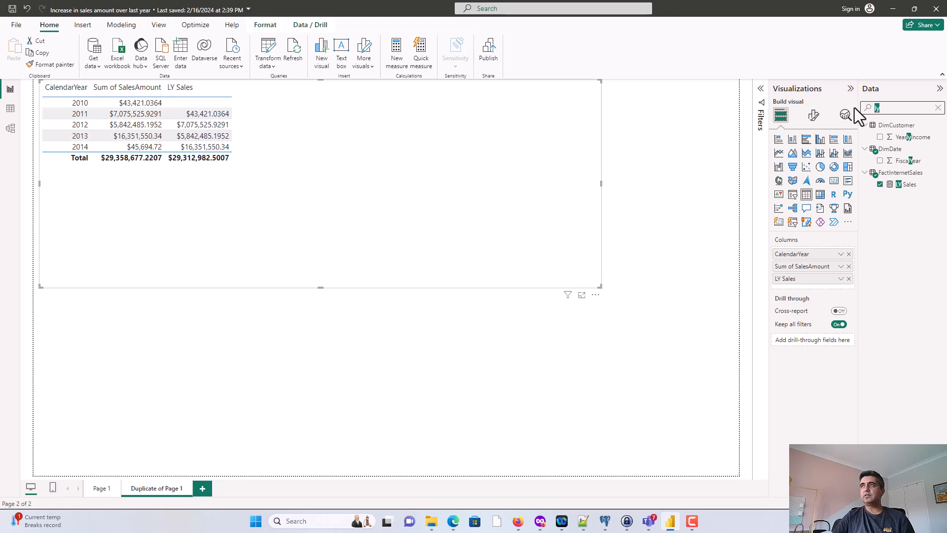
left_click(939, 108)
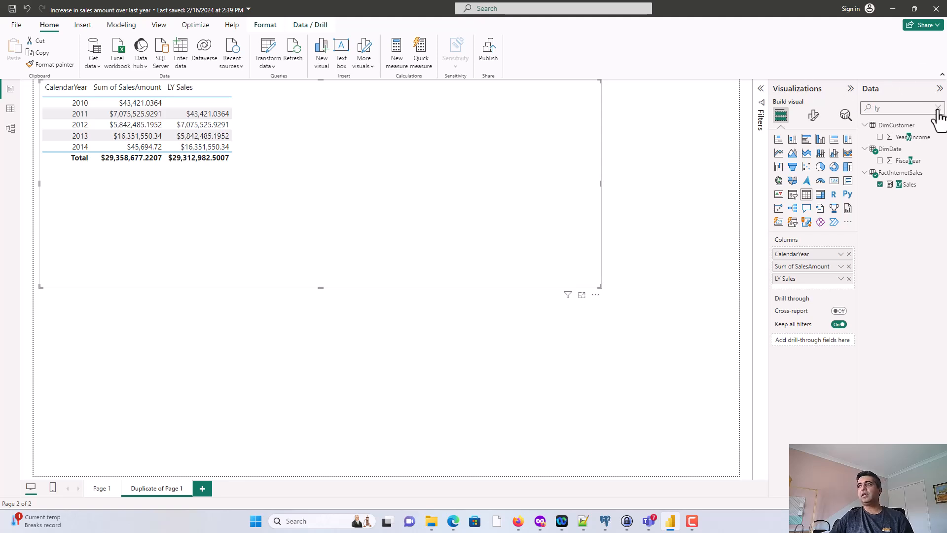
scroll(923, 254, "down", 5)
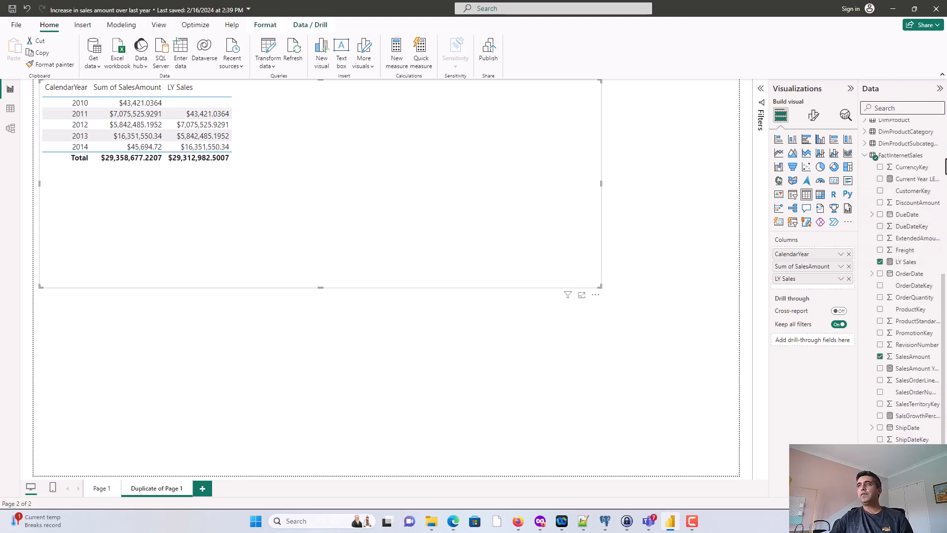
left_click(937, 155)
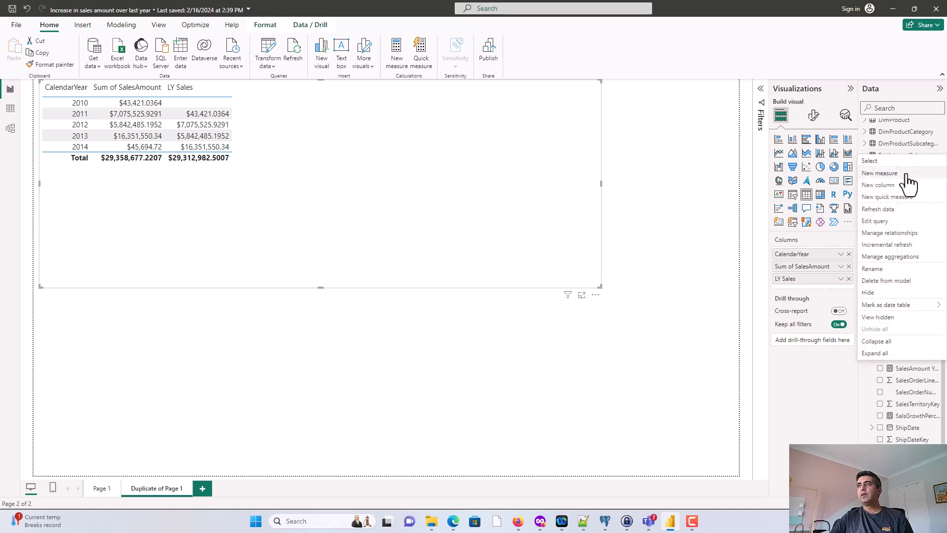
left_click(906, 175)
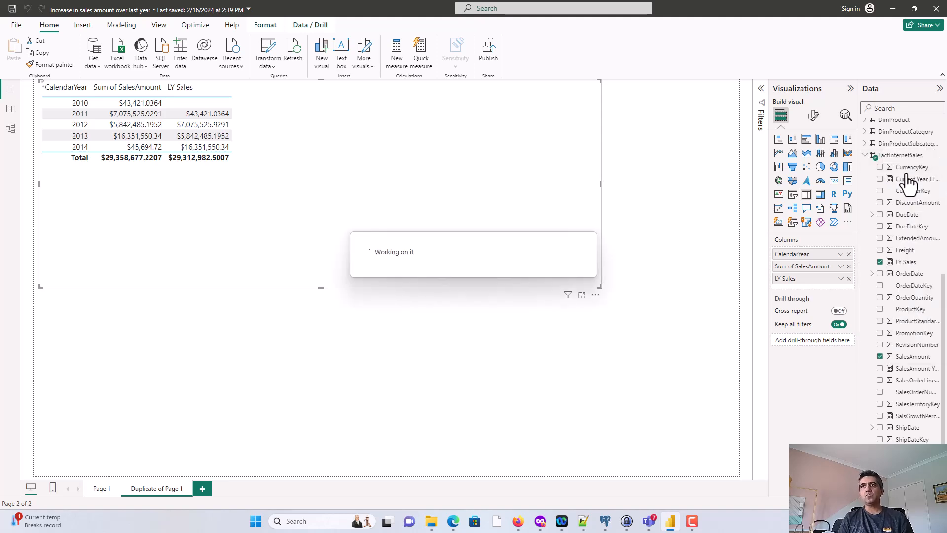
type("A")
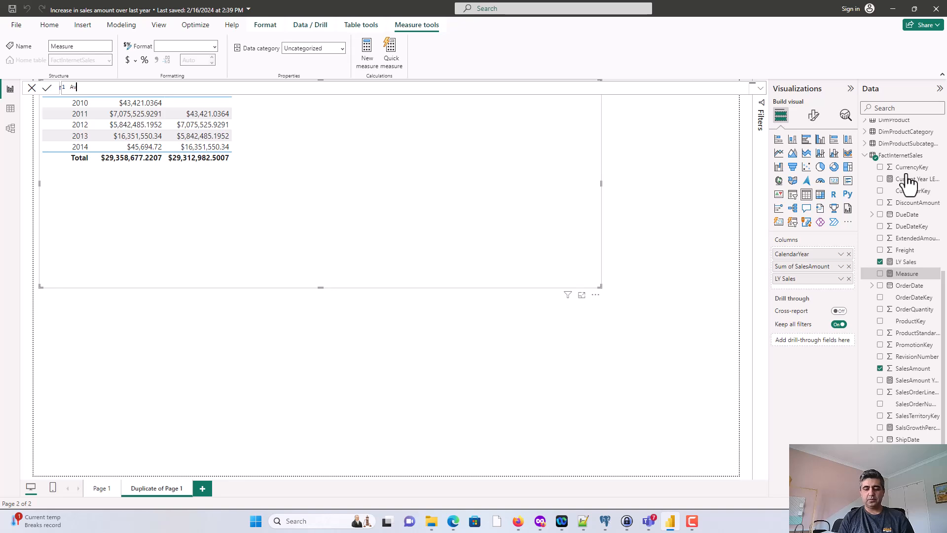
type("bsolu")
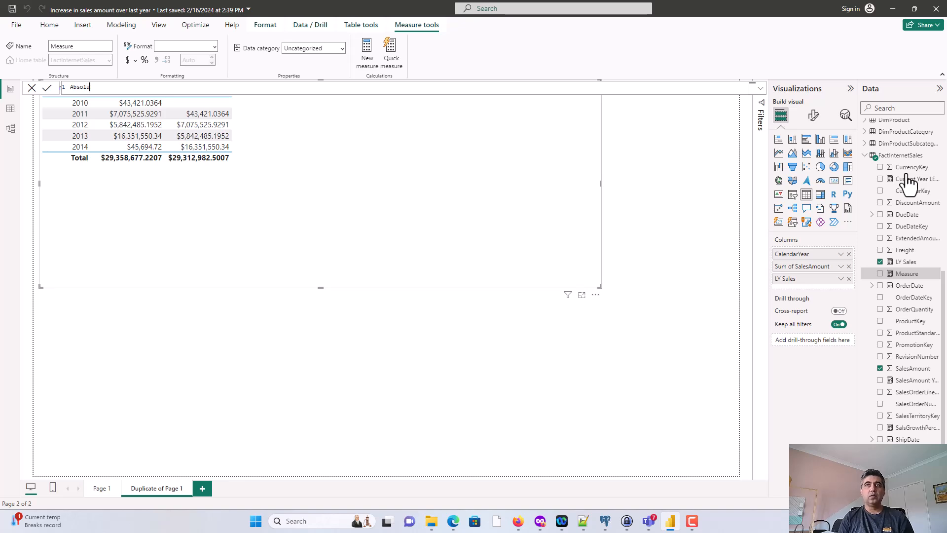
type("teInc")
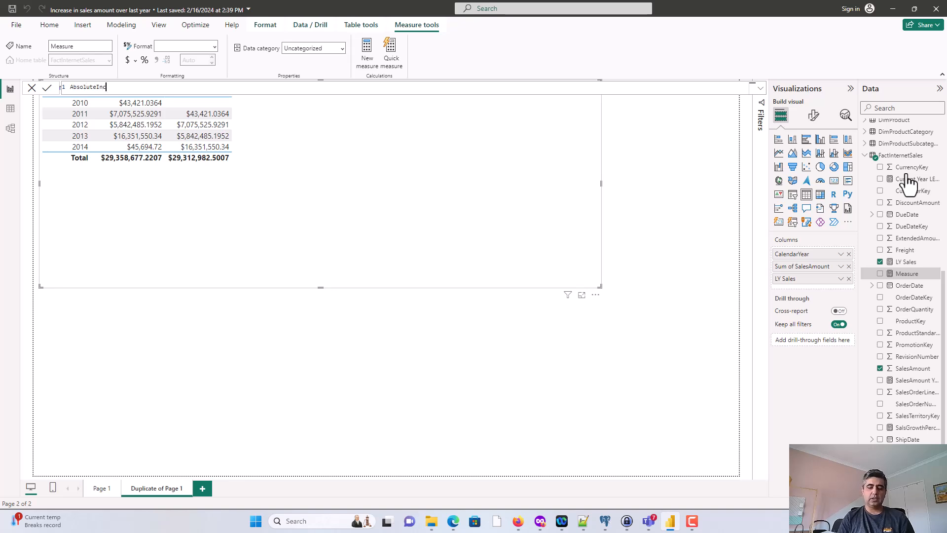
type("reaseInSalesOverLAstYear")
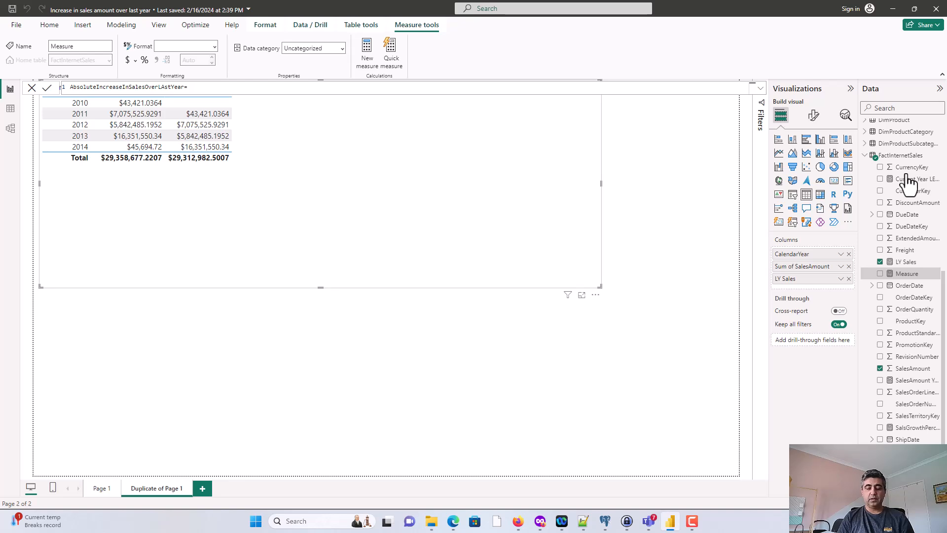
Define the new measure as sum(FactInternetSales[SalesAmount])-[LY Sales] and commit the formula
type("= sales")
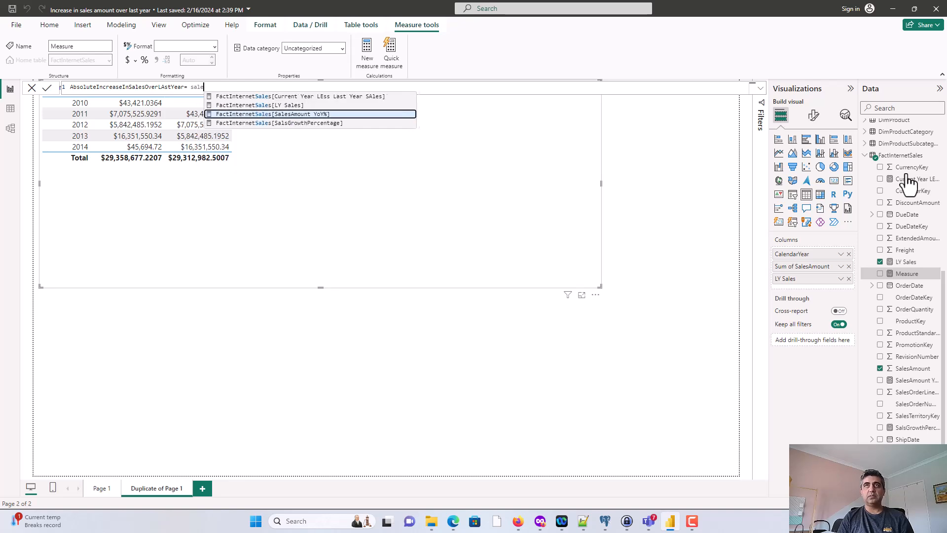
key("BackSpace")
key("BackSpace")
key("BackSpace")
key("BackSpace")
key("BackSpace")
type("sum(salesa")
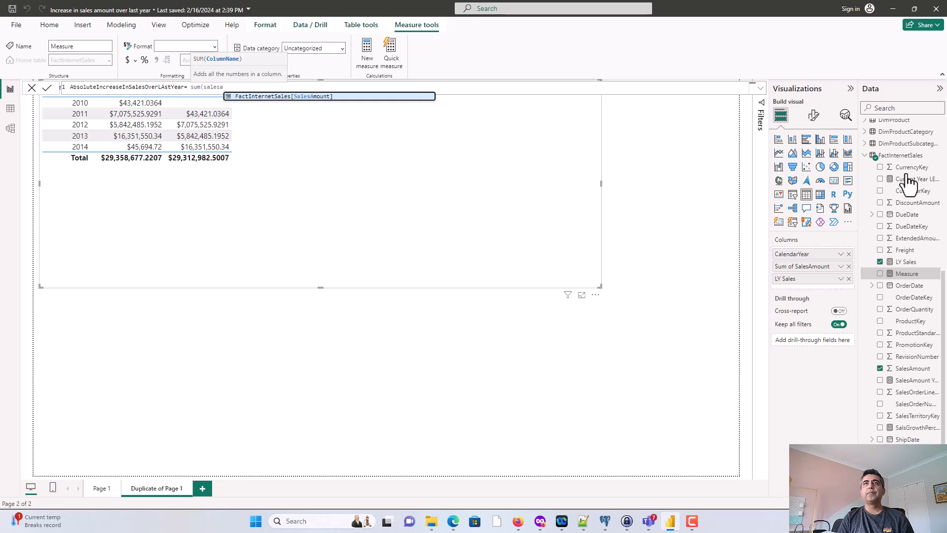
key("Tab")
type(")")
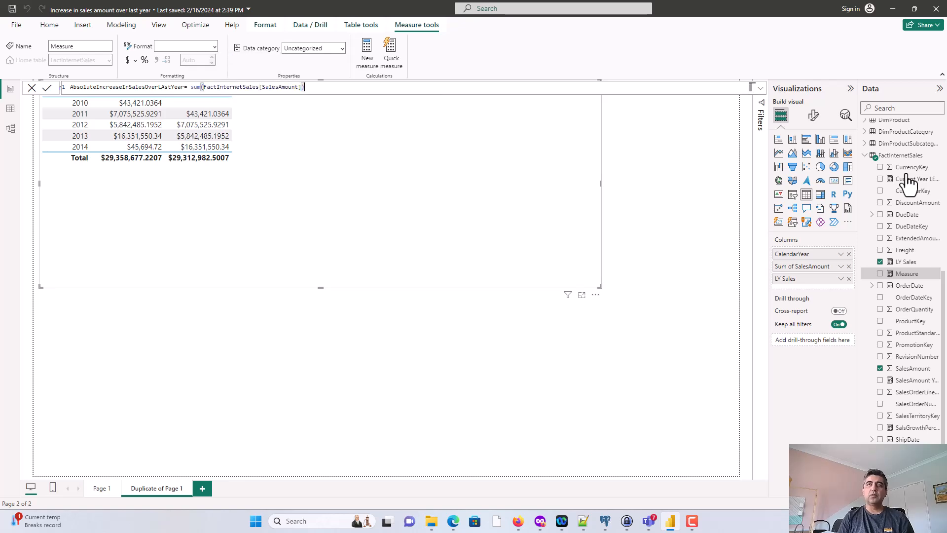
type("-lys")
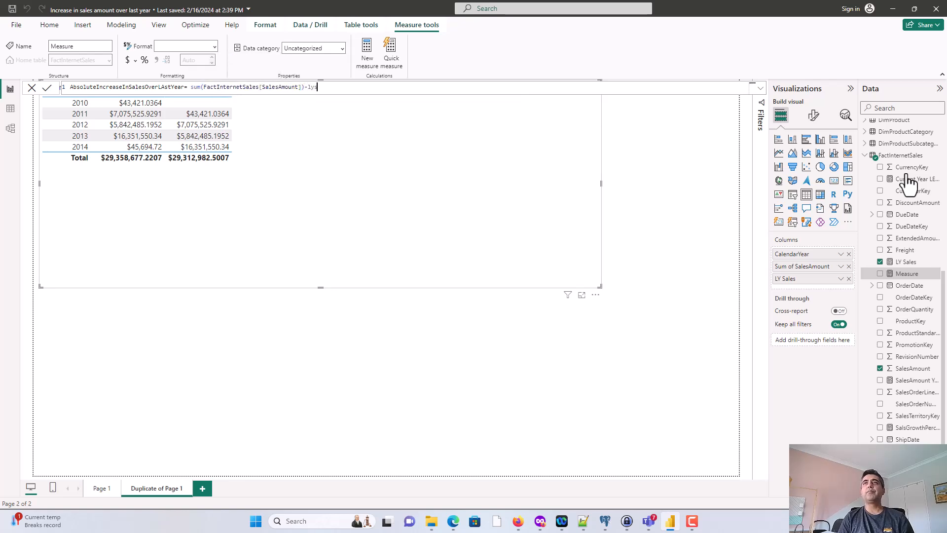
key("Tab")
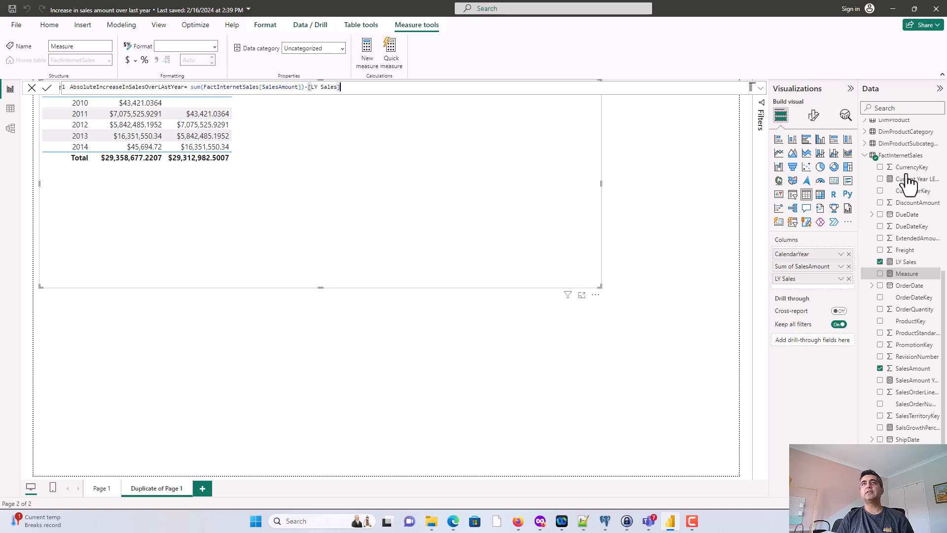
key("Return")
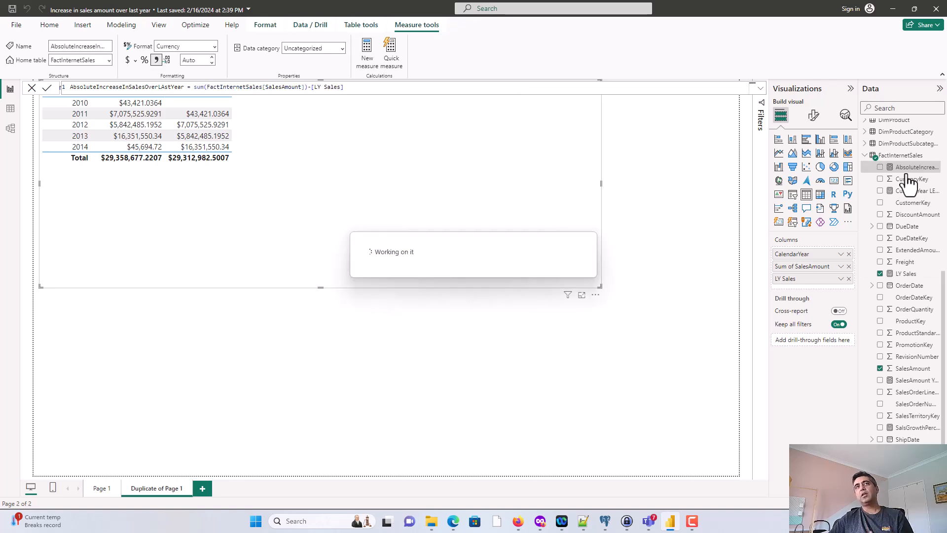
Add the AbsoluteIncreaseInSalesOverLAstYear measure to the table and shrink the visual closer to its columns
left_click(880, 168)
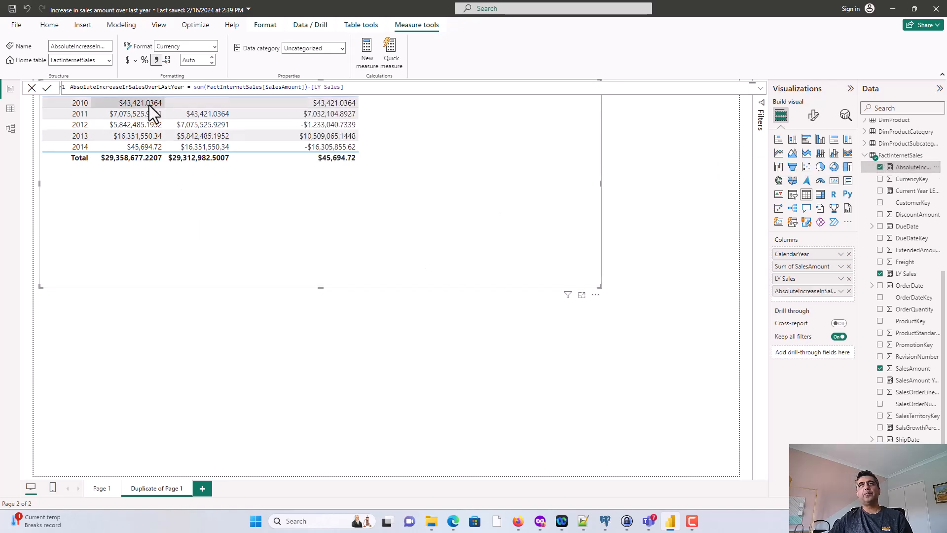
left_click(706, 212)
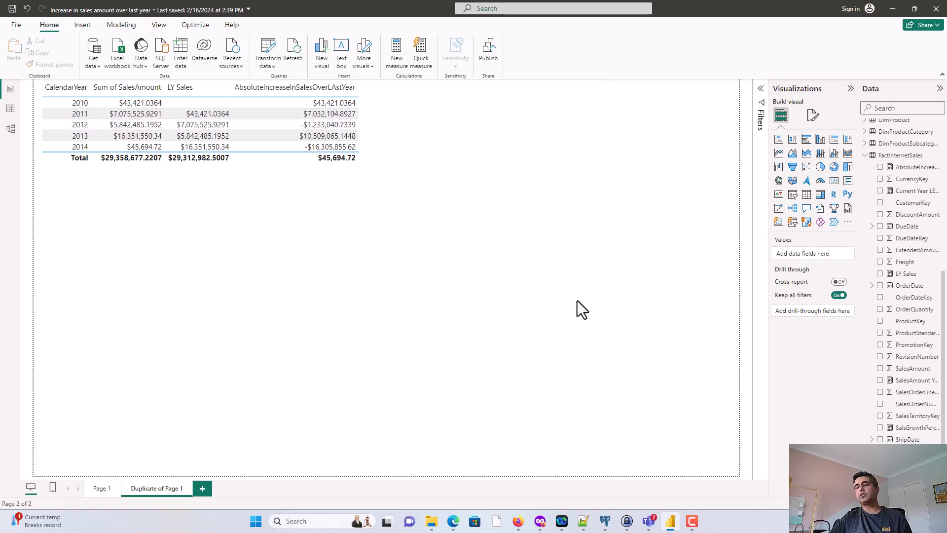
left_click(549, 250)
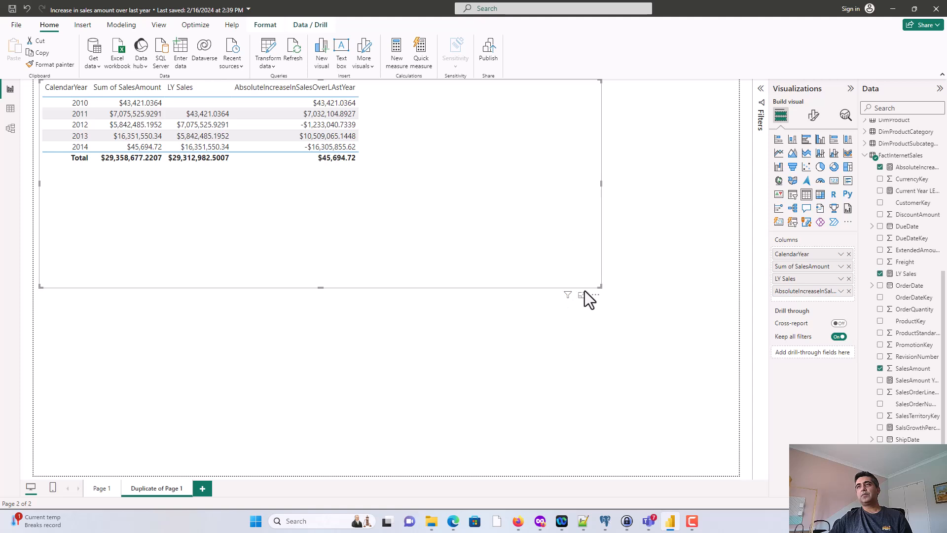
left_click_drag(601, 285, 407, 255)
Duplicate the table visual and place the copy in the empty canvas area below and to the right of the original
key("ctrl+c")
left_click(423, 320)
key("ctrl+v")
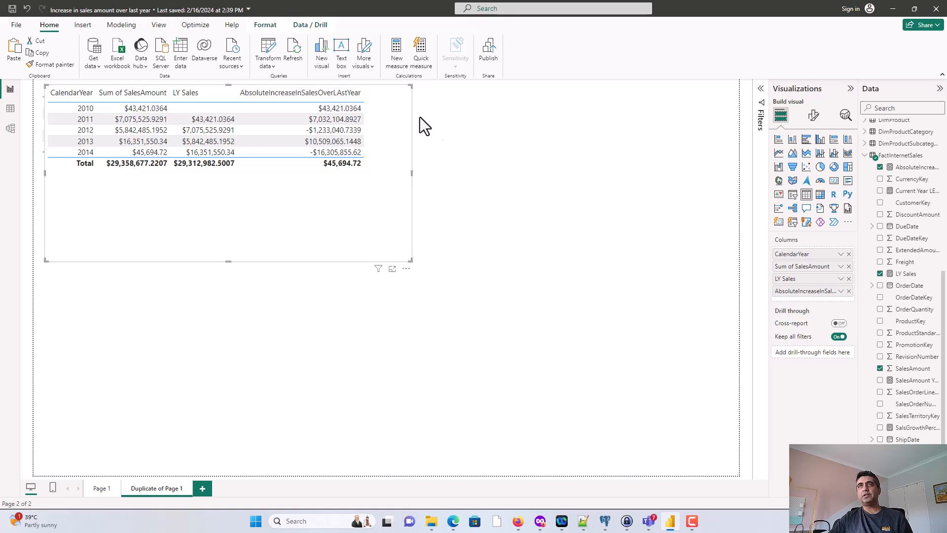
left_click_drag(383, 179, 639, 242)
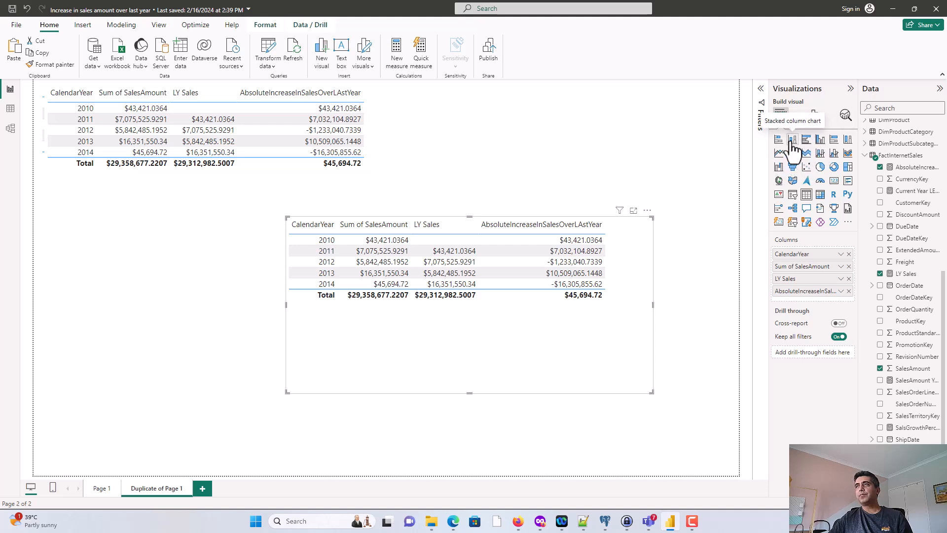
Convert the copied table into a clustered column chart and widen it toward the page's right edge
left_click(795, 141)
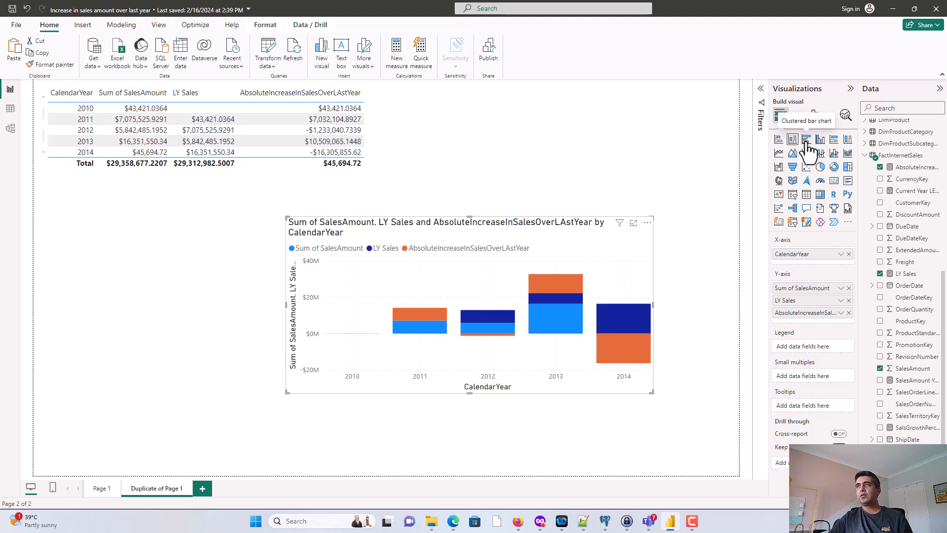
left_click(807, 140)
left_click(821, 140)
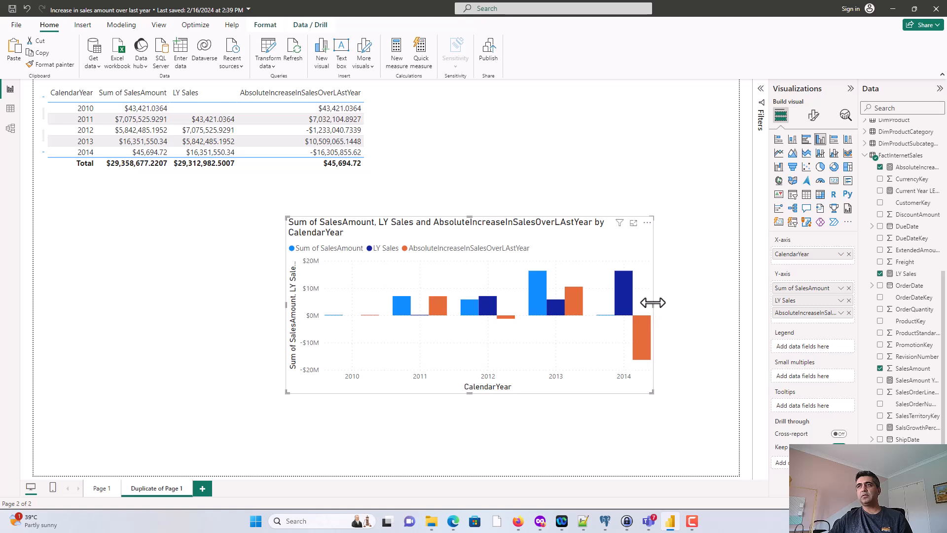
left_click_drag(651, 303, 709, 304)
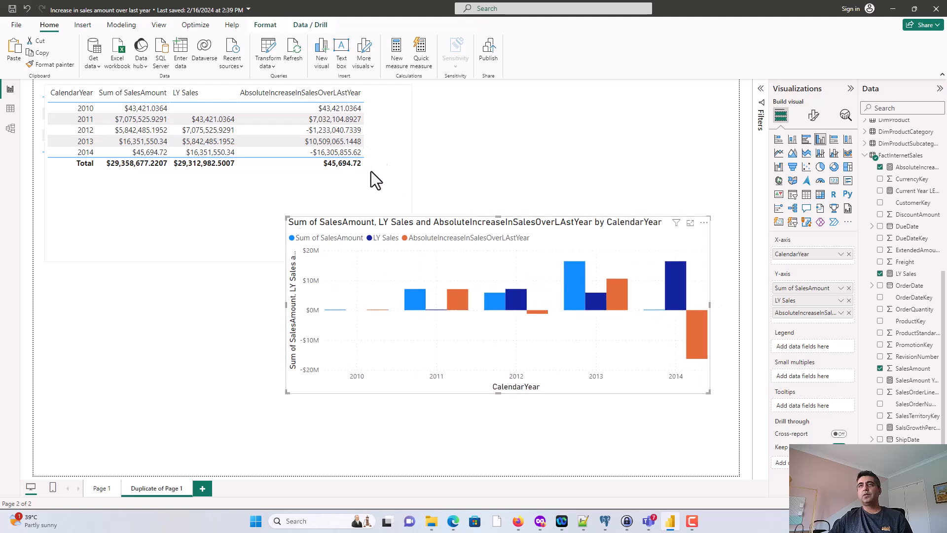